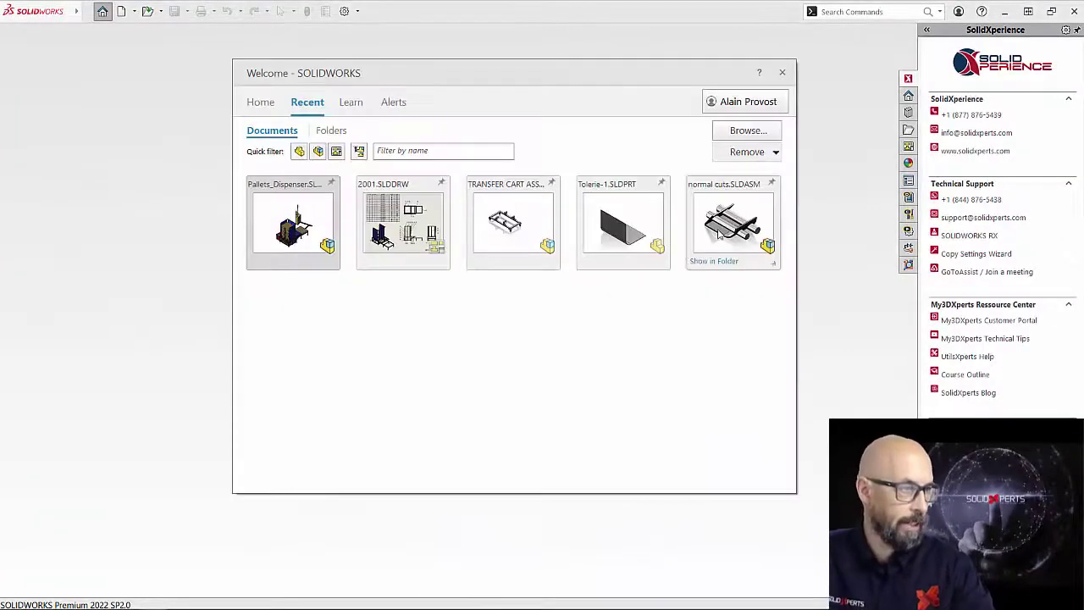
Dismiss the welcome window, then orbit and zoom to inspect the holes around the round and hexagonal bars
key("Escape")
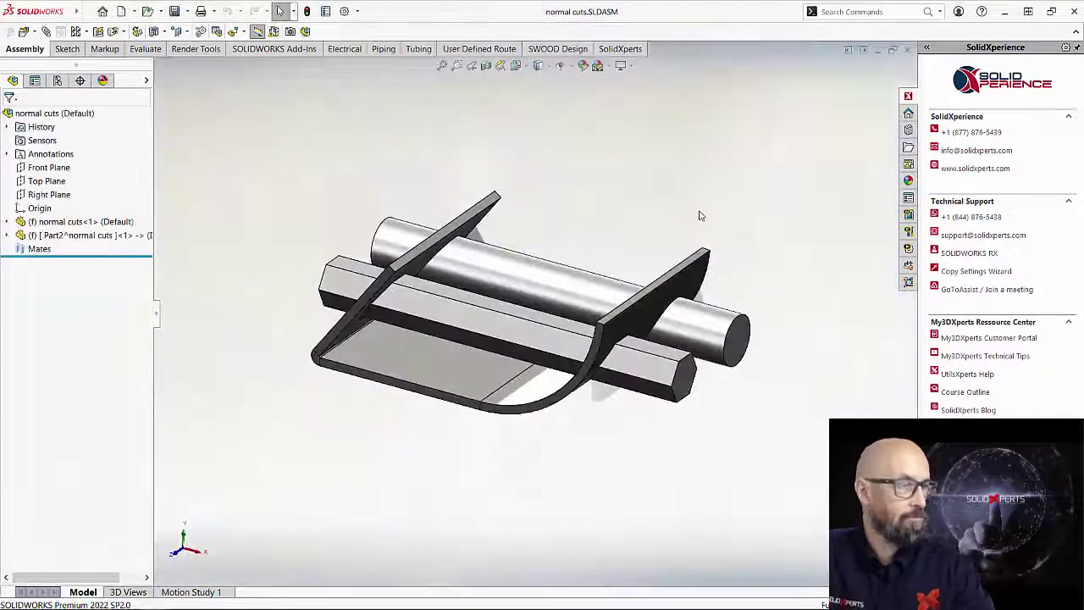
middle_click_drag(632, 237, 715, 232)
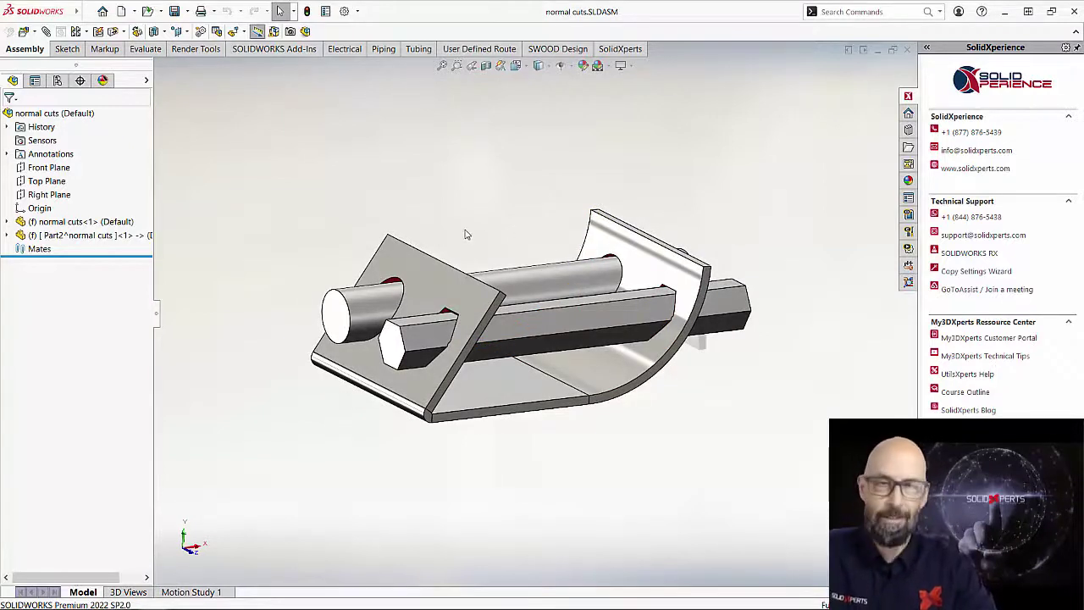
scroll(458, 313, "down", 1)
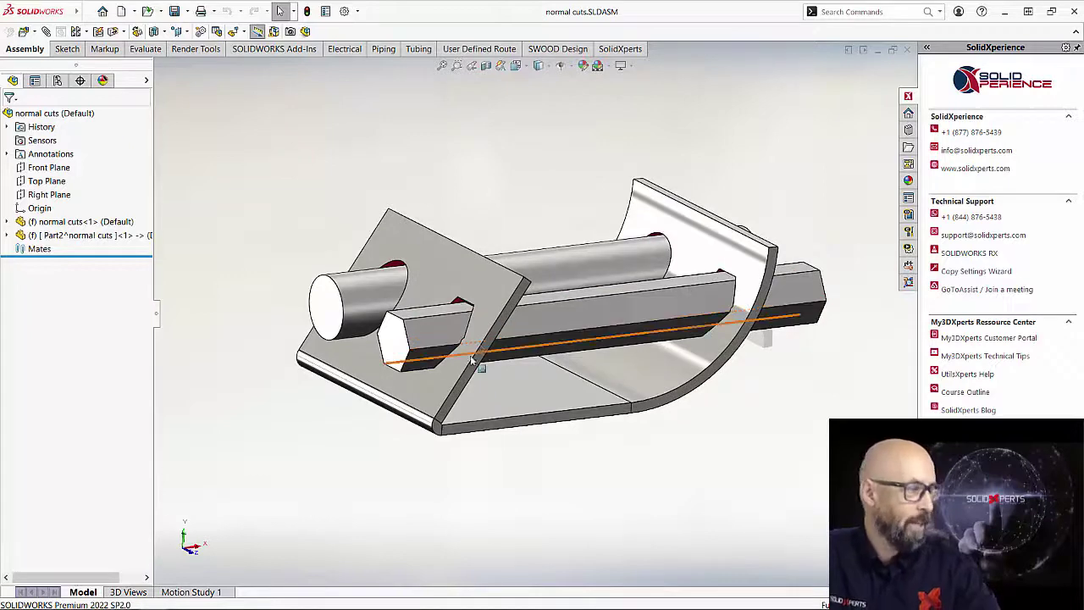
middle_click_drag(471, 324, 525, 349)
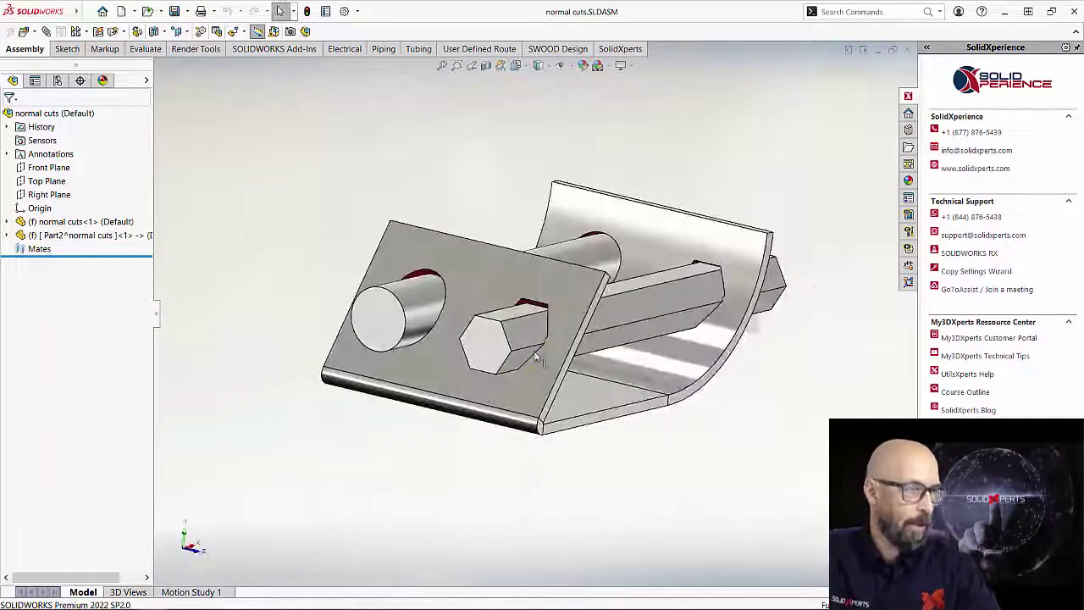
scroll(538, 356, "down", 5)
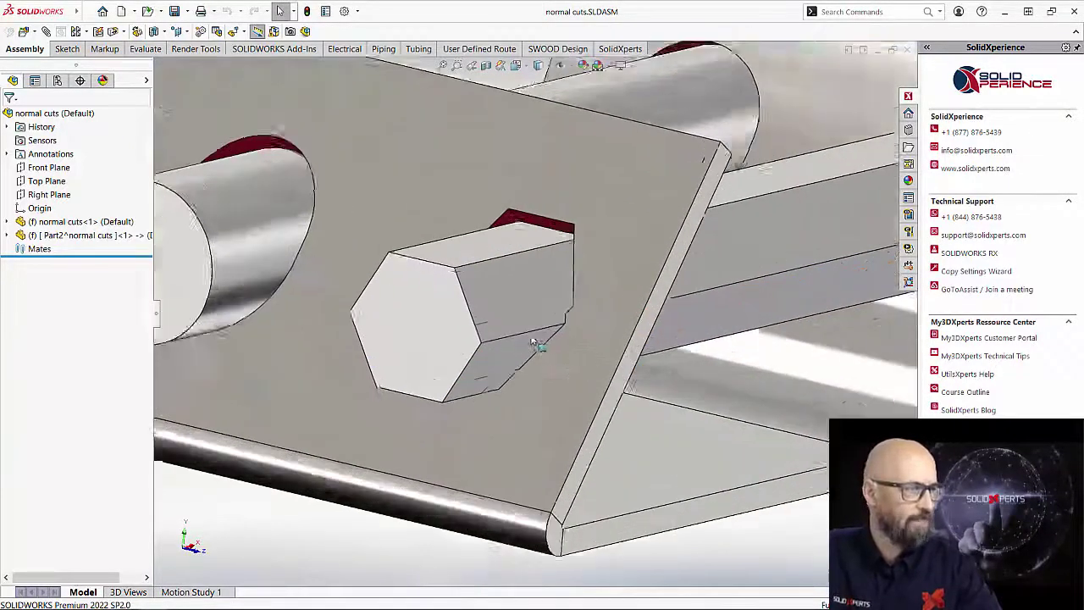
scroll(576, 313, "up", 1)
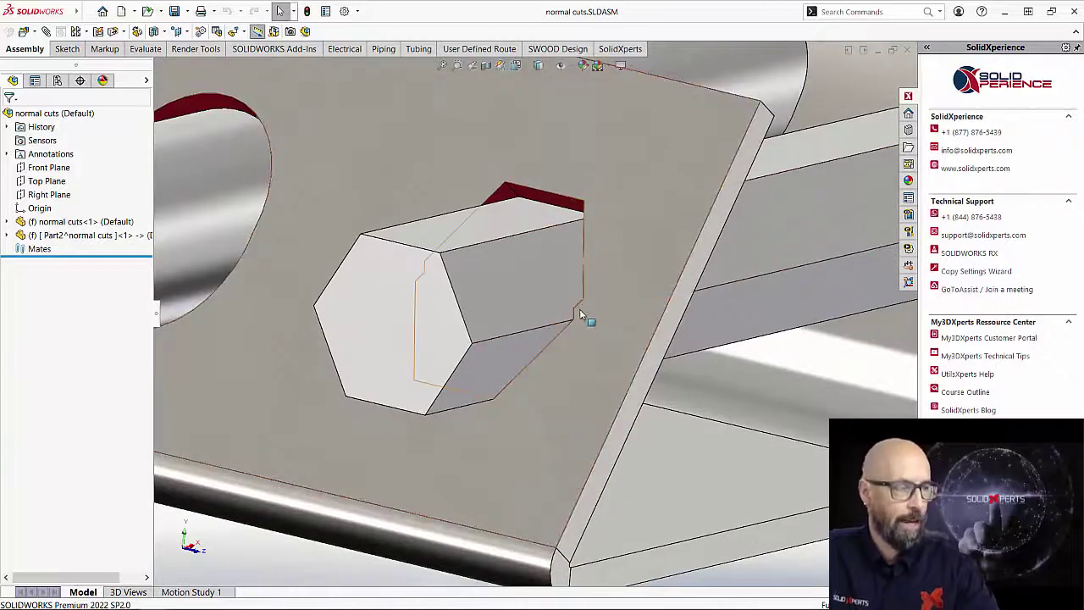
scroll(593, 335, "up", 2)
scroll(597, 345, "up", 3)
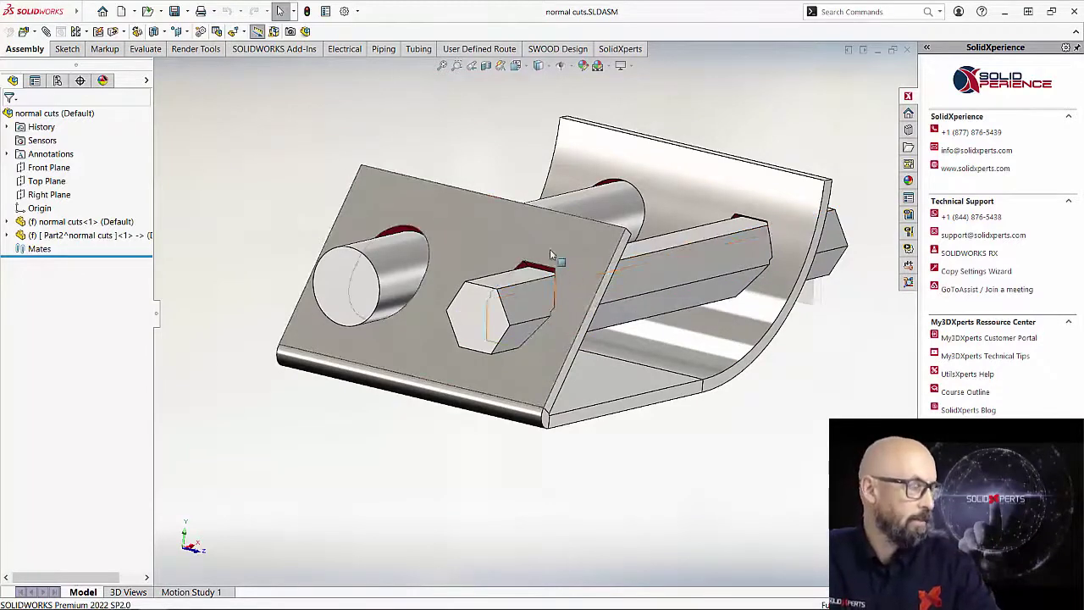
Edit the normal cuts part in place within the assembly and expand its feature tree
left_click(100, 222)
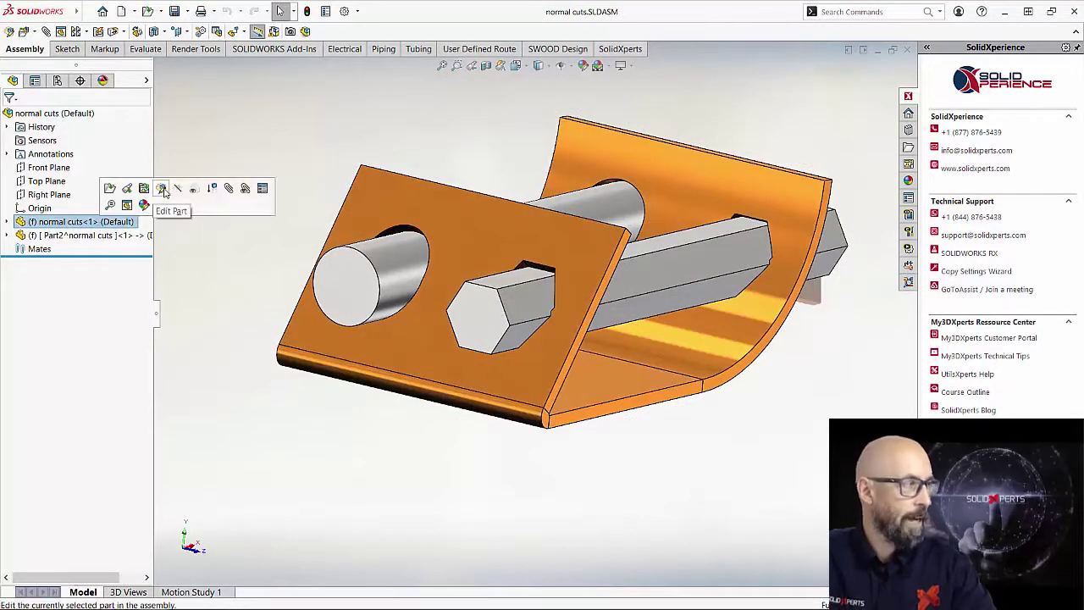
left_click(144, 203)
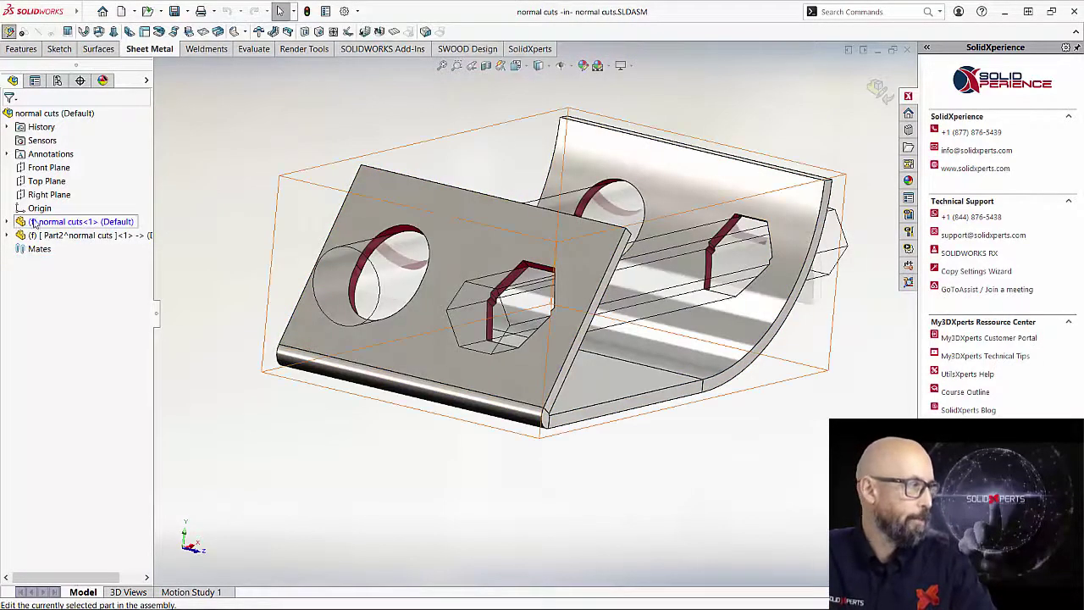
left_click(8, 222)
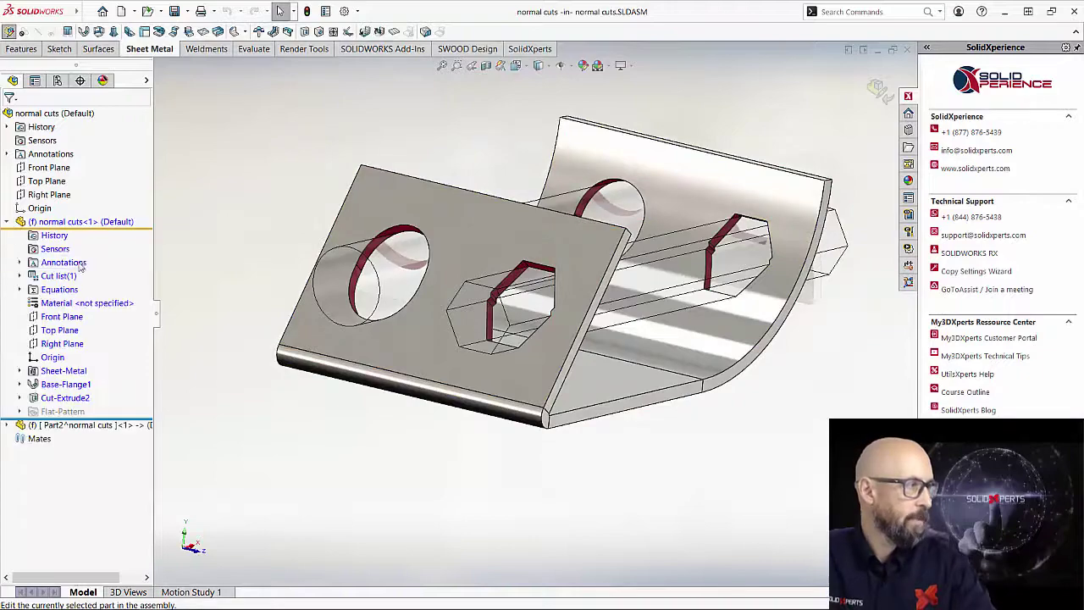
Enable Optimize Geometry on Cut-Extrude2's Normal cut so the holes run perpendicular to the sheet
left_click(66, 399)
left_click(85, 361)
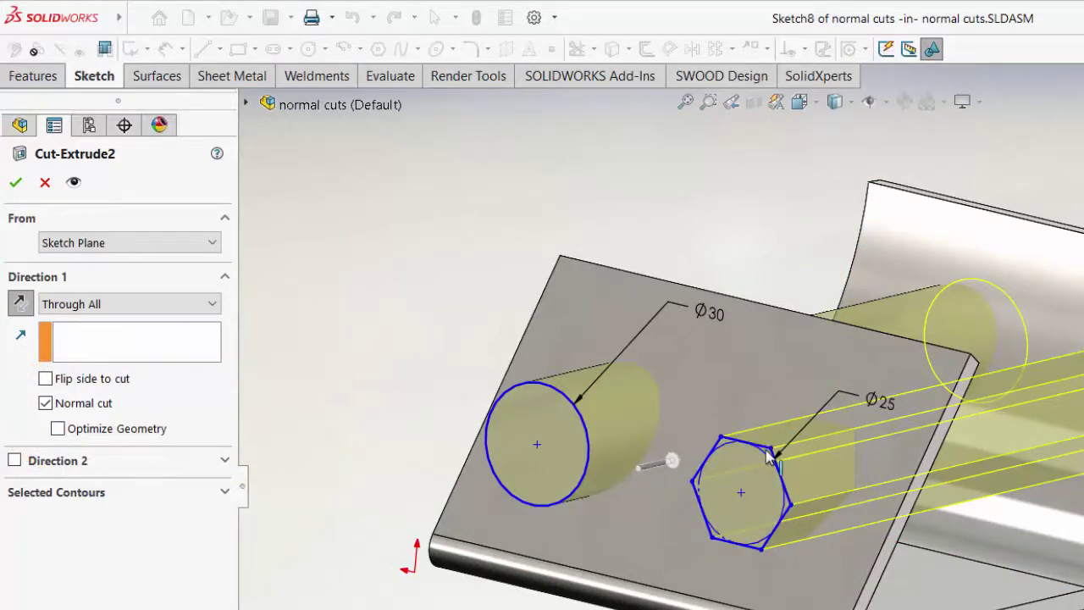
middle_click_drag(768, 456, 849, 542)
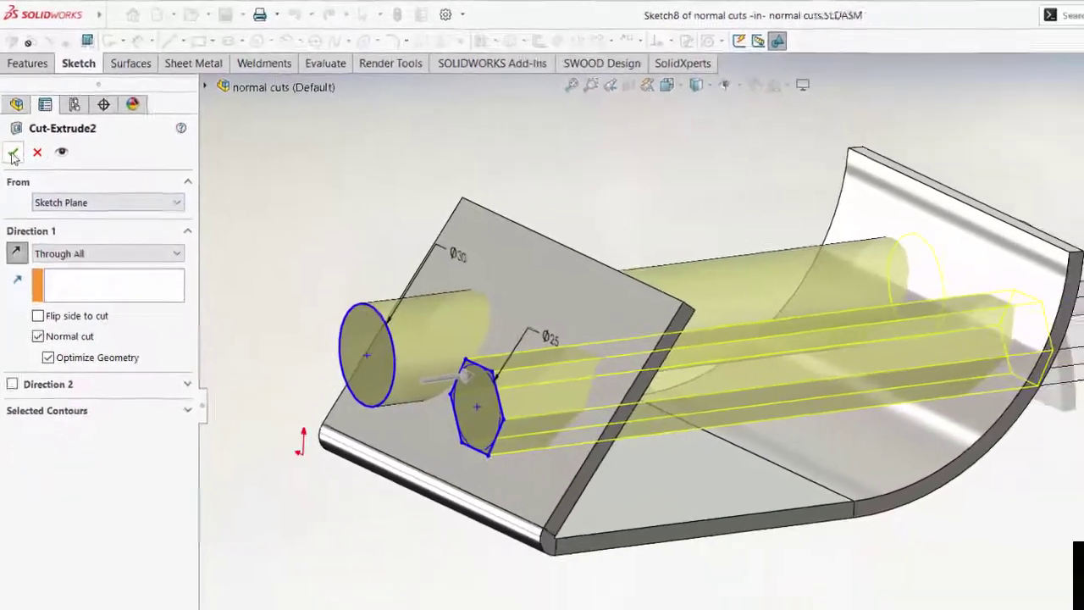
left_click(12, 153)
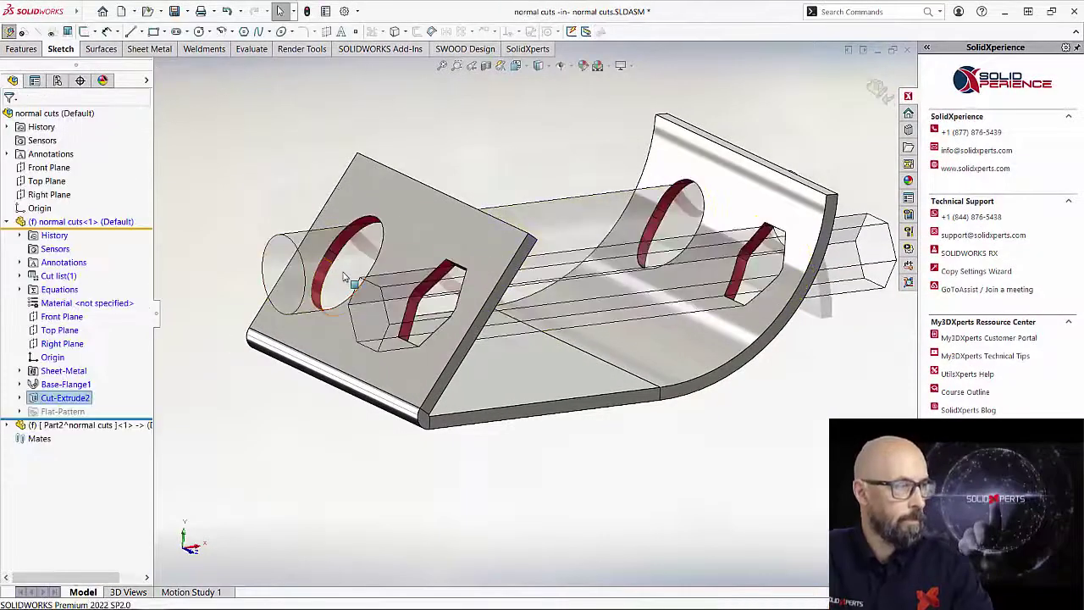
scroll(538, 333, "down", 6)
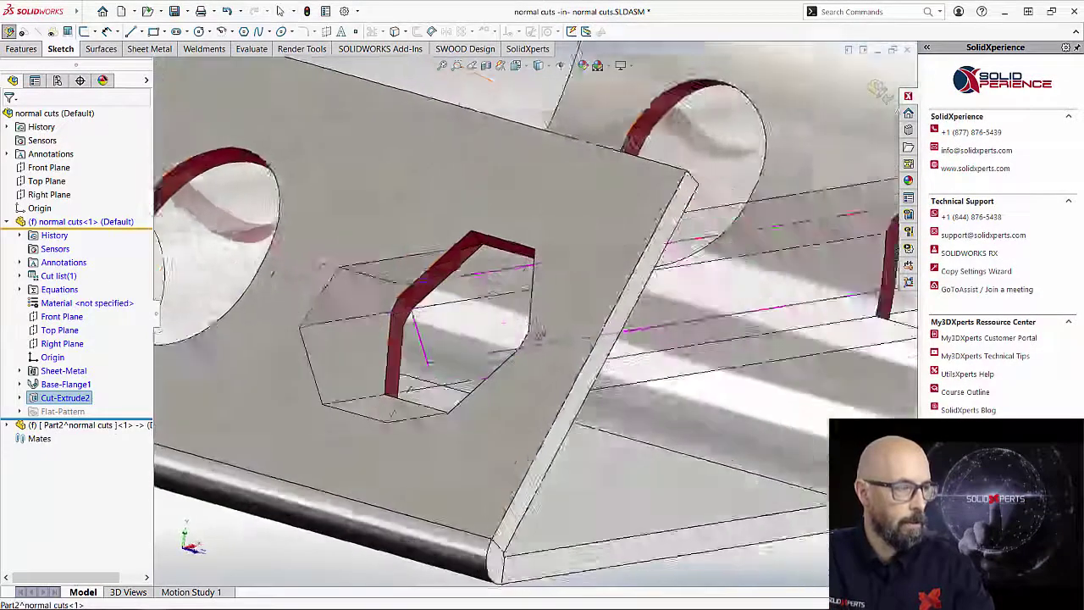
middle_click_drag(538, 332, 543, 352)
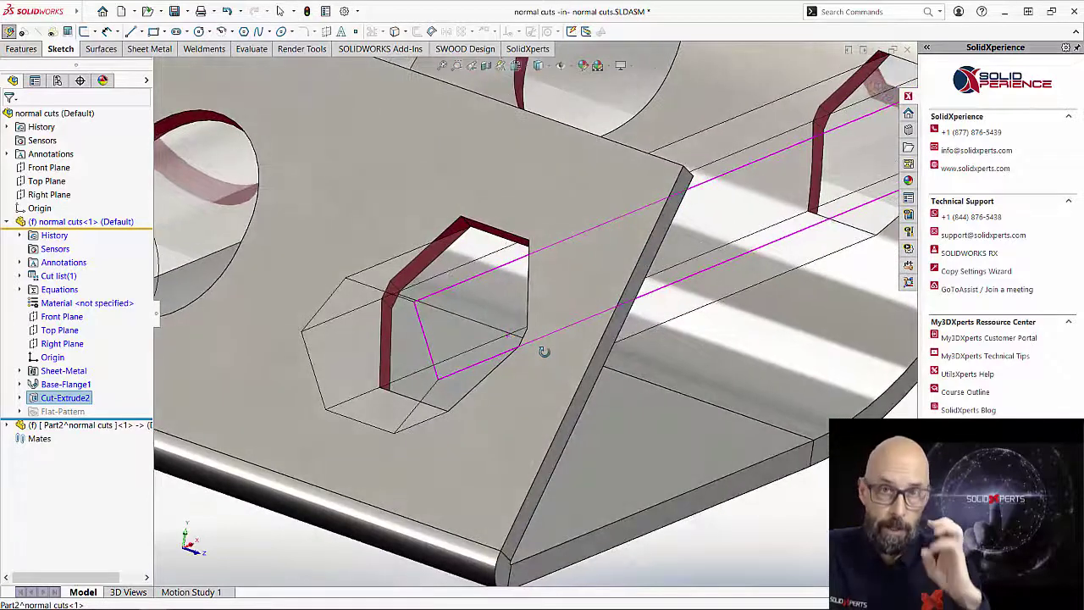
middle_click_drag(544, 352, 547, 353)
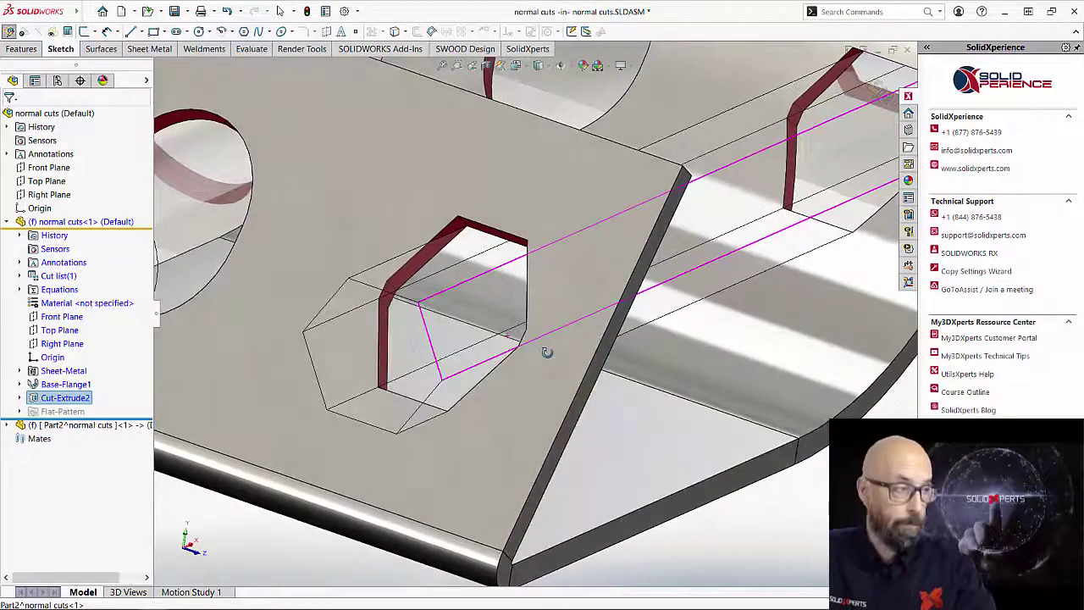
key("f")
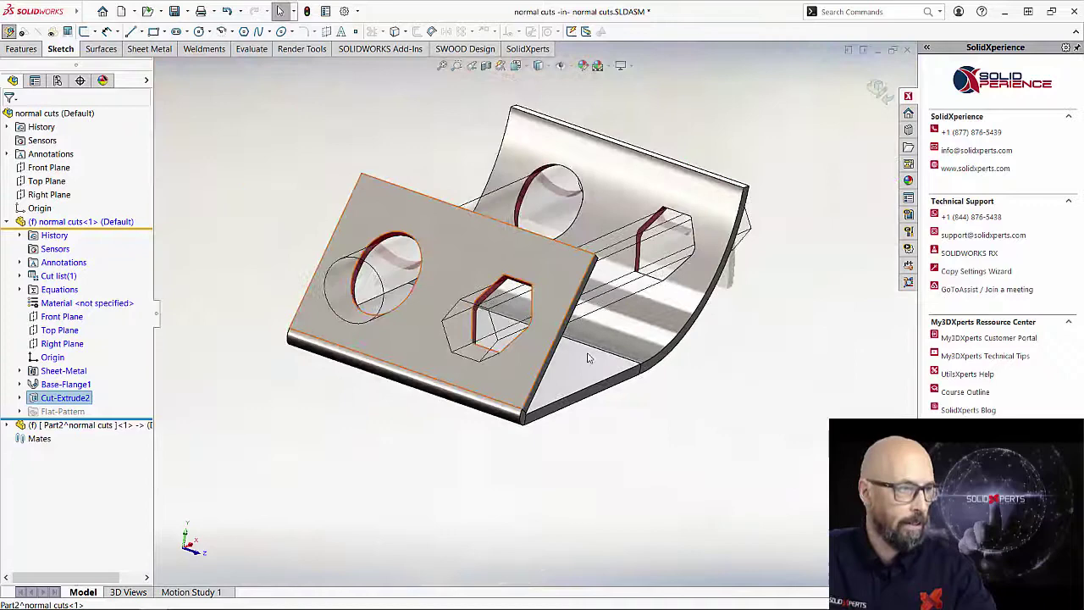
middle_click_drag(588, 364, 569, 338)
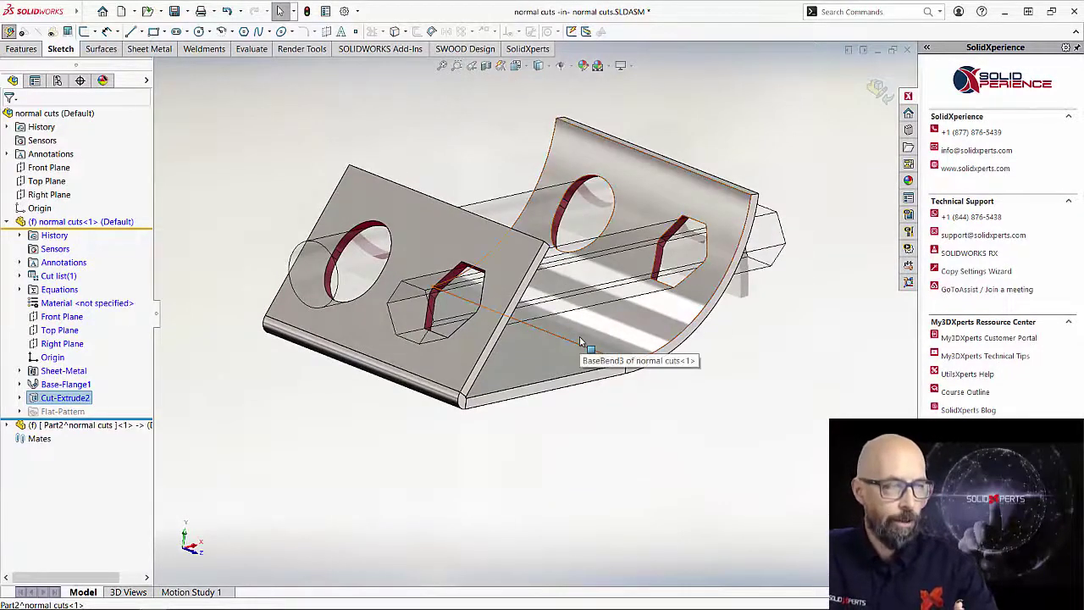
Turn off Normal cut on Cut-Extrude2 and orbit to see the holes follow the bars' angle
right_click(34, 401)
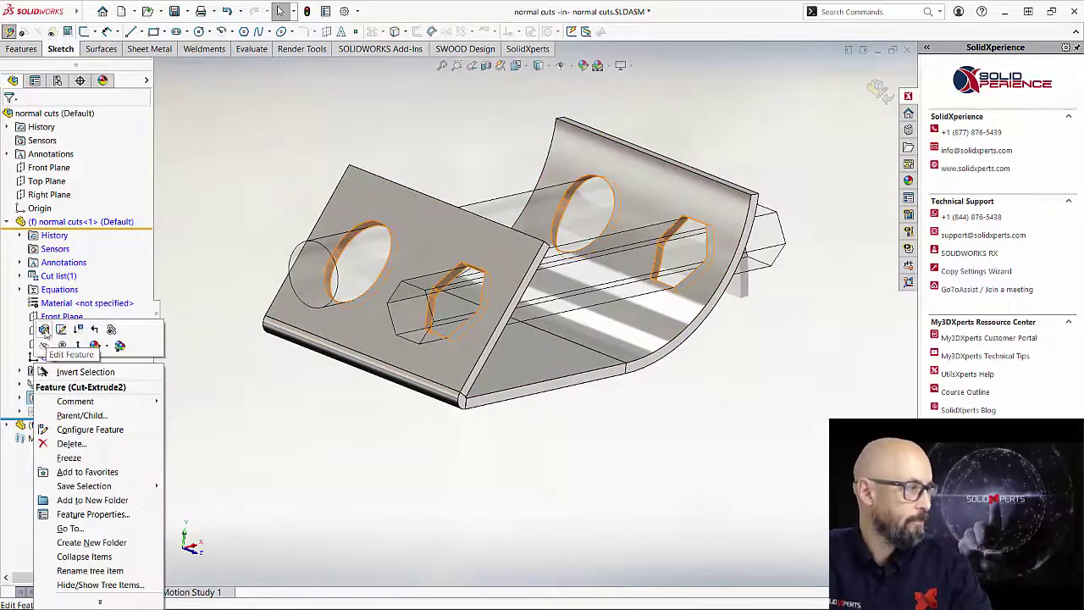
left_click(53, 327)
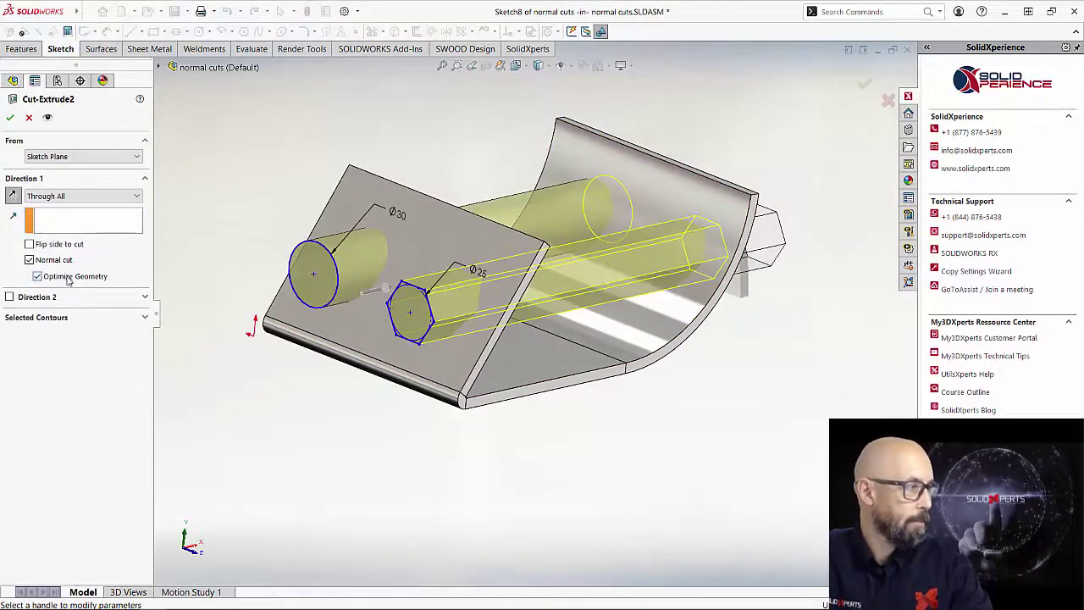
left_click(31, 260)
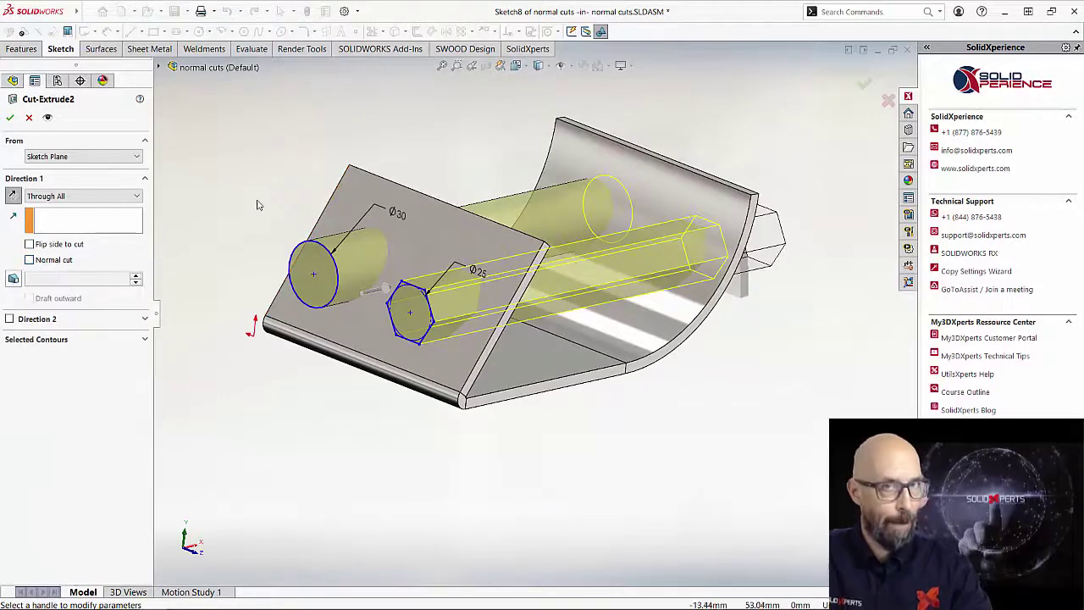
left_click(11, 120)
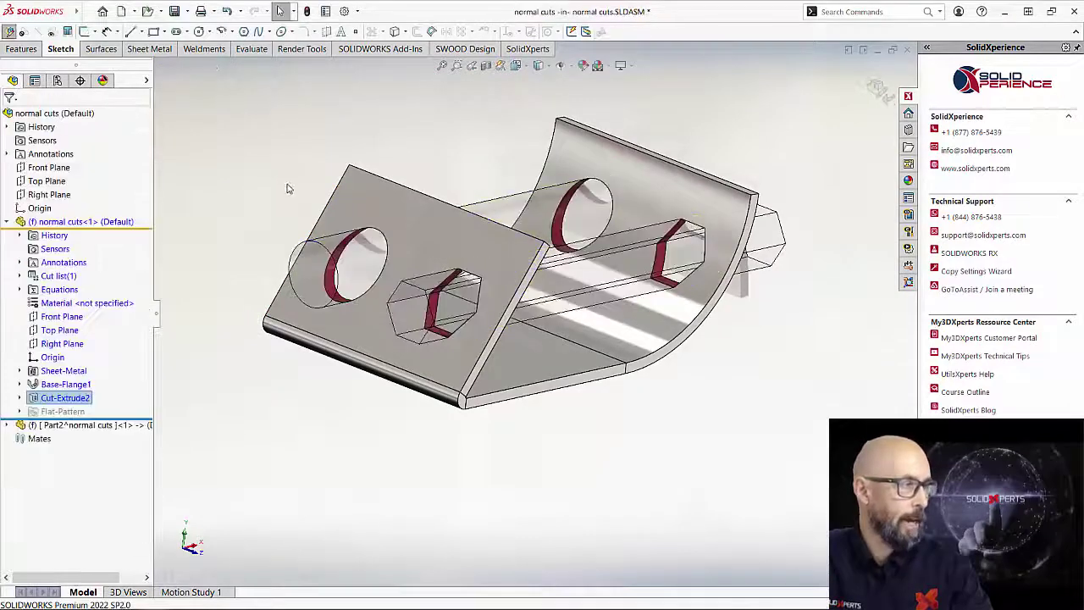
mouse_move(440, 258)
middle_mouse_down()
mouse_move(440, 211)
mouse_move(453, 254)
mouse_move(442, 245)
middle_mouse_up()
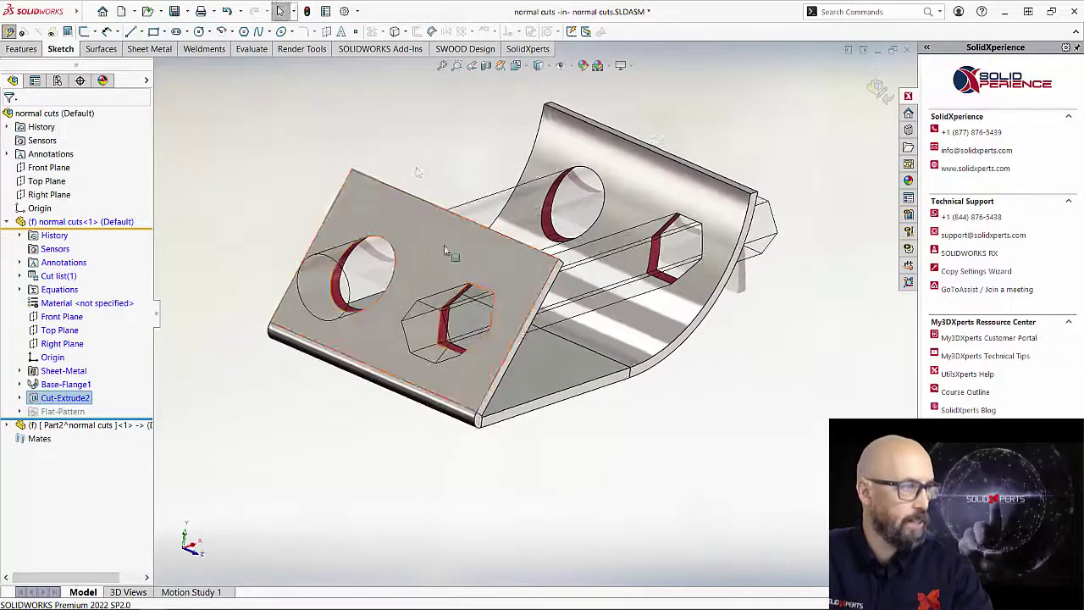
left_click(151, 49)
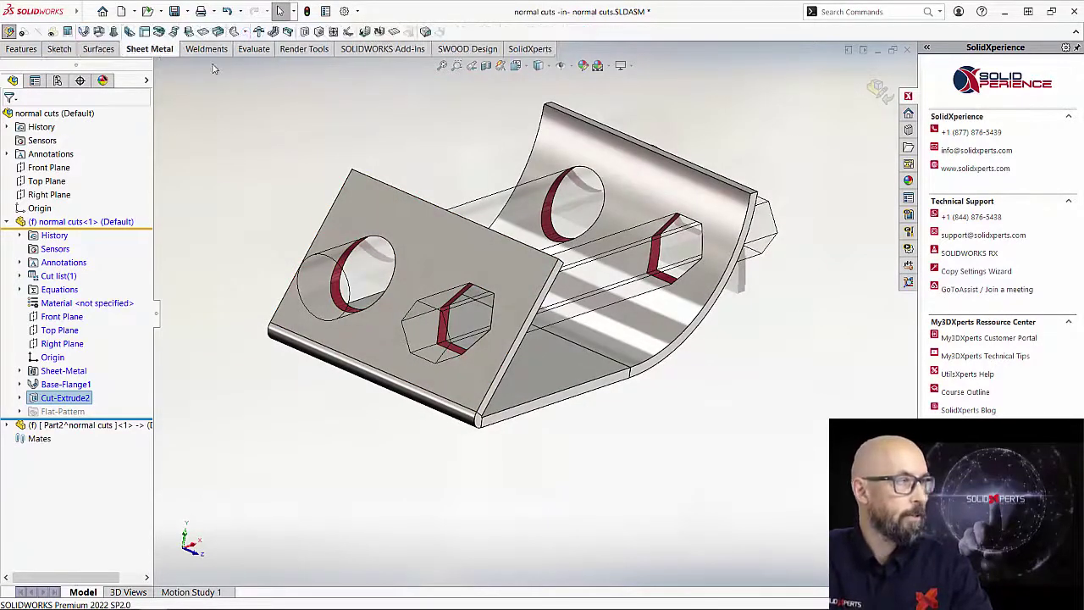
left_click(394, 33)
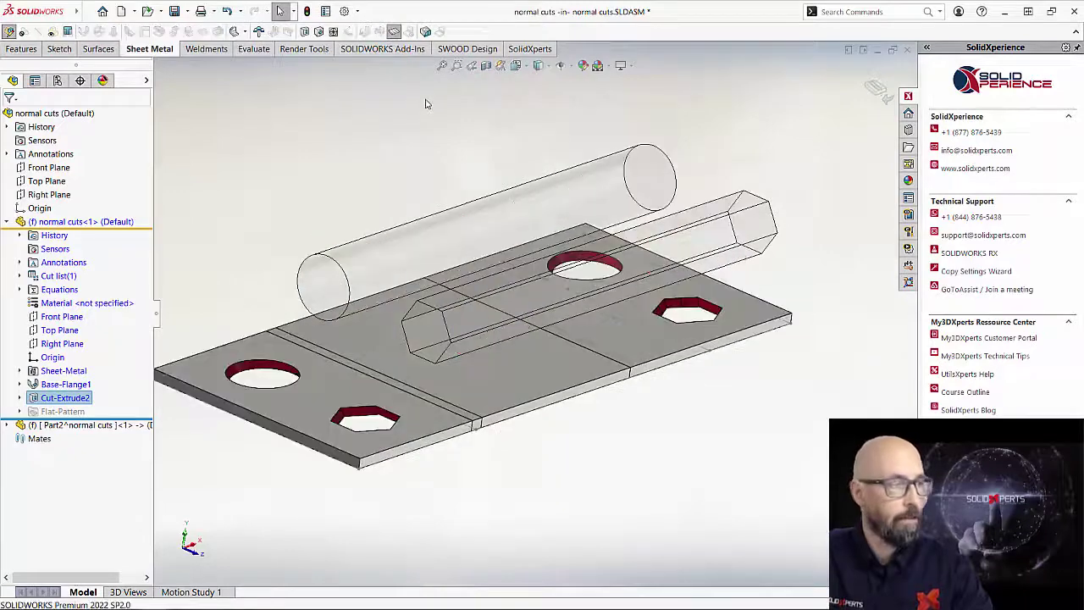
middle_click_drag(368, 224, 398, 339)
scroll(385, 319, "down", 5)
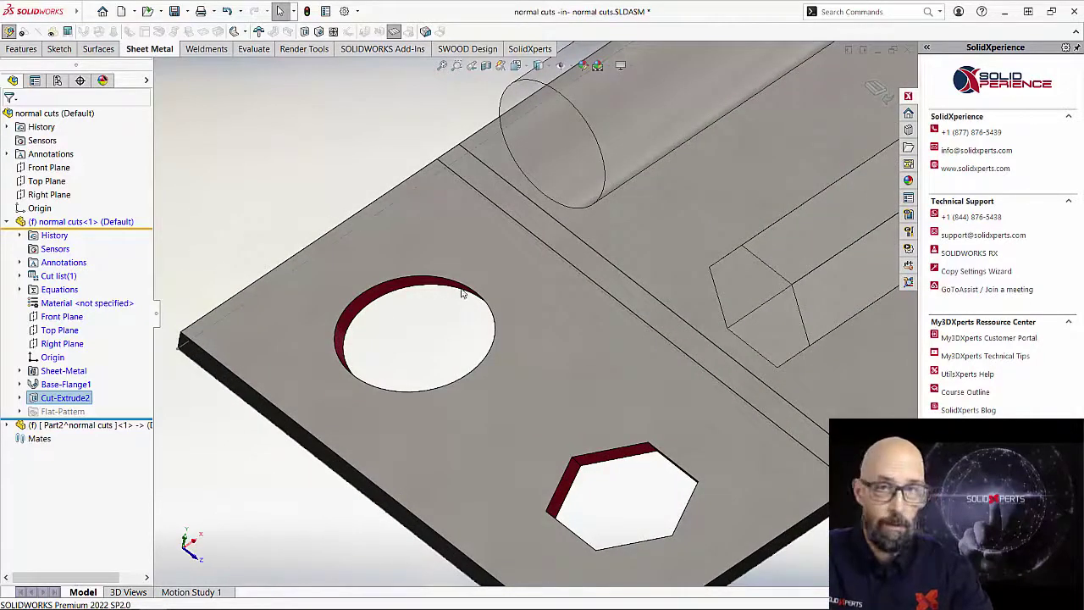
scroll(441, 357, "up", 4)
middle_click_drag(440, 358, 406, 319)
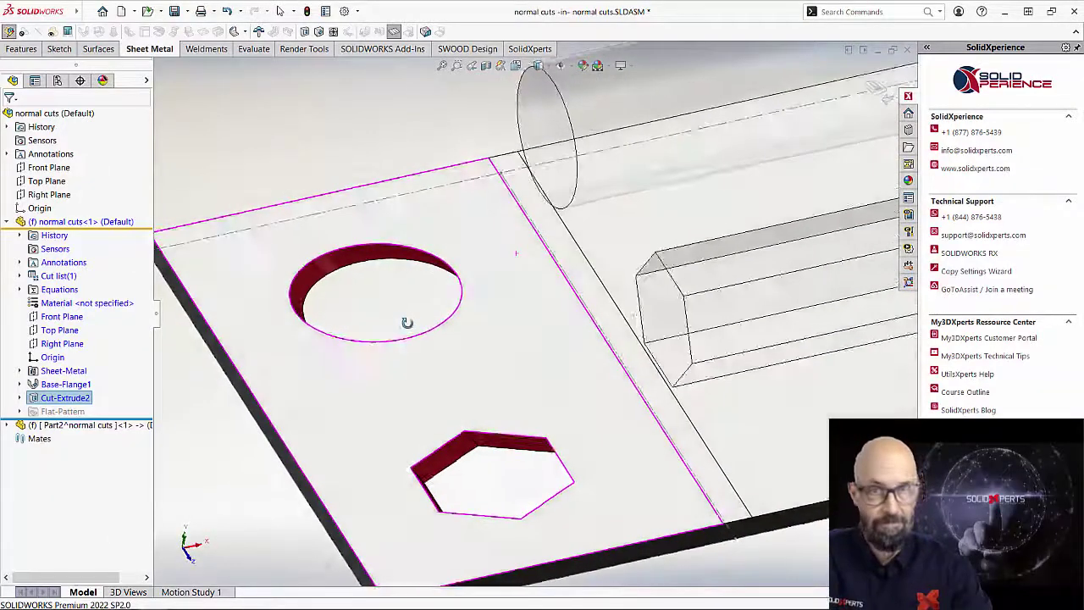
scroll(411, 362, "up", 5)
middle_click_drag(432, 353, 625, 289)
Re-enable Normal cut on Cut-Extrude2 with Optimize Geometry on
right_click(65, 398)
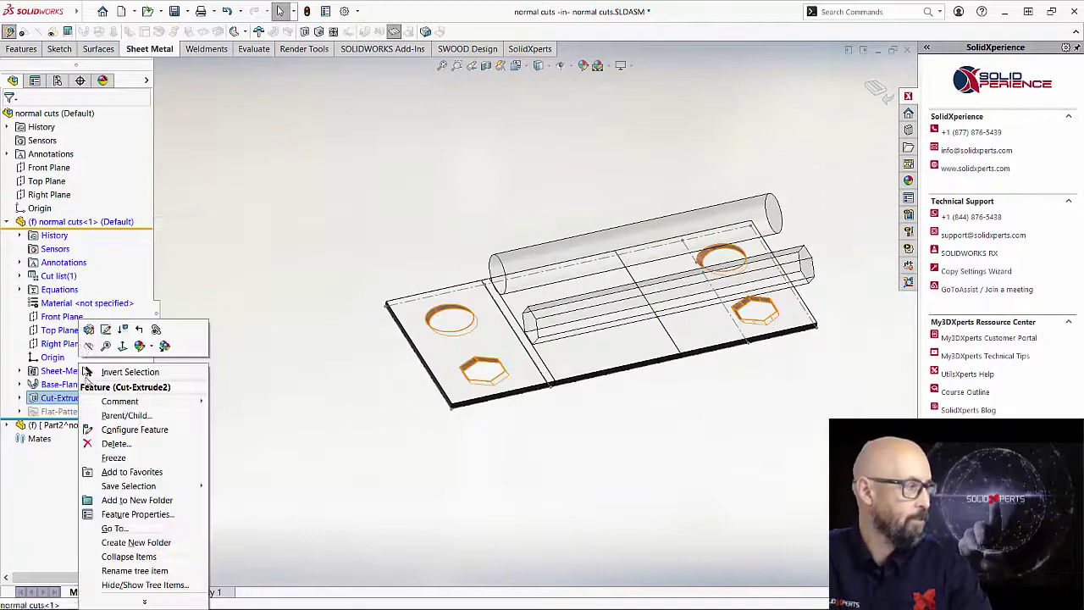
left_click(143, 339)
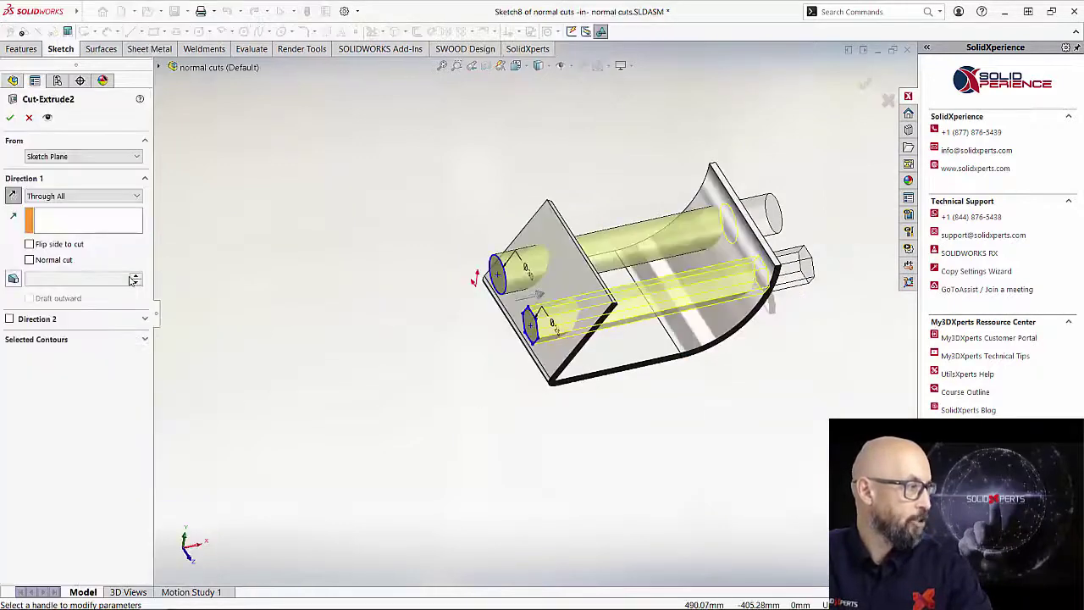
left_click(63, 265)
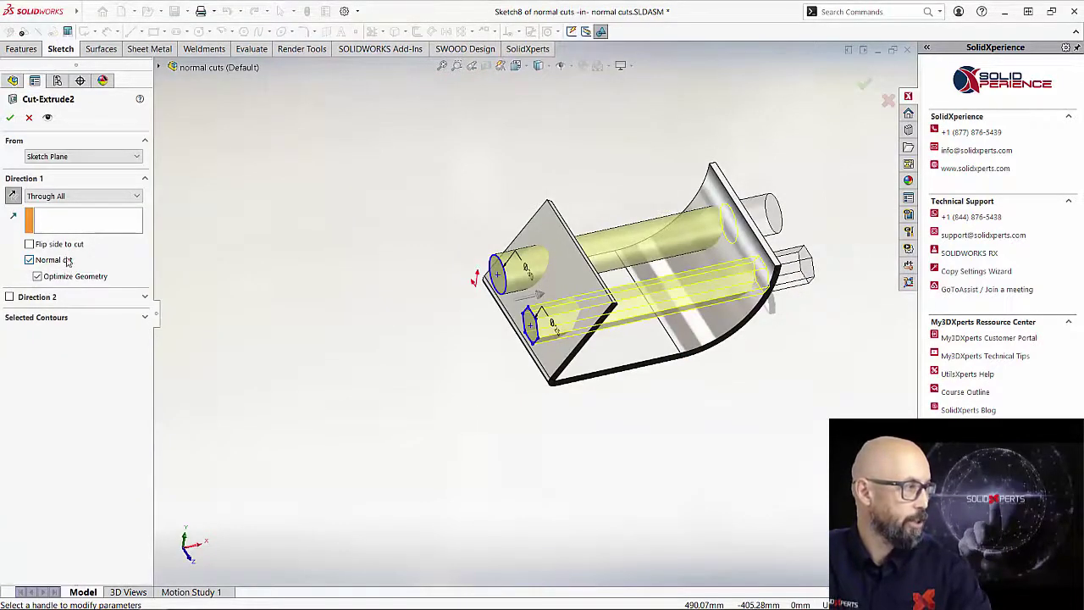
left_click(12, 119)
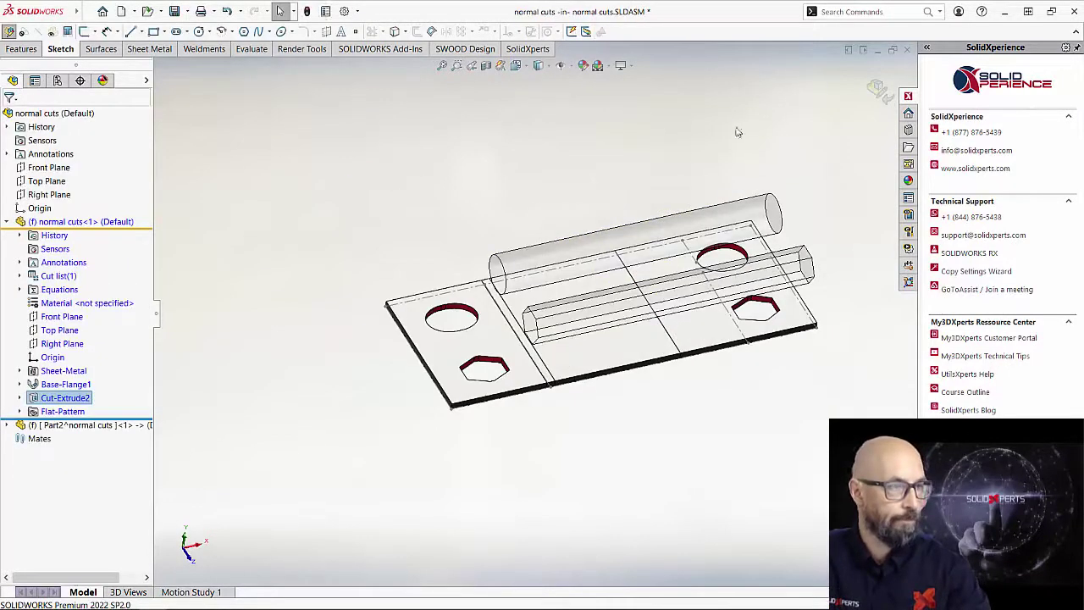
Orbit to check the perpendicular hole walls, then exit in-context part editing
scroll(491, 314, "down", 5)
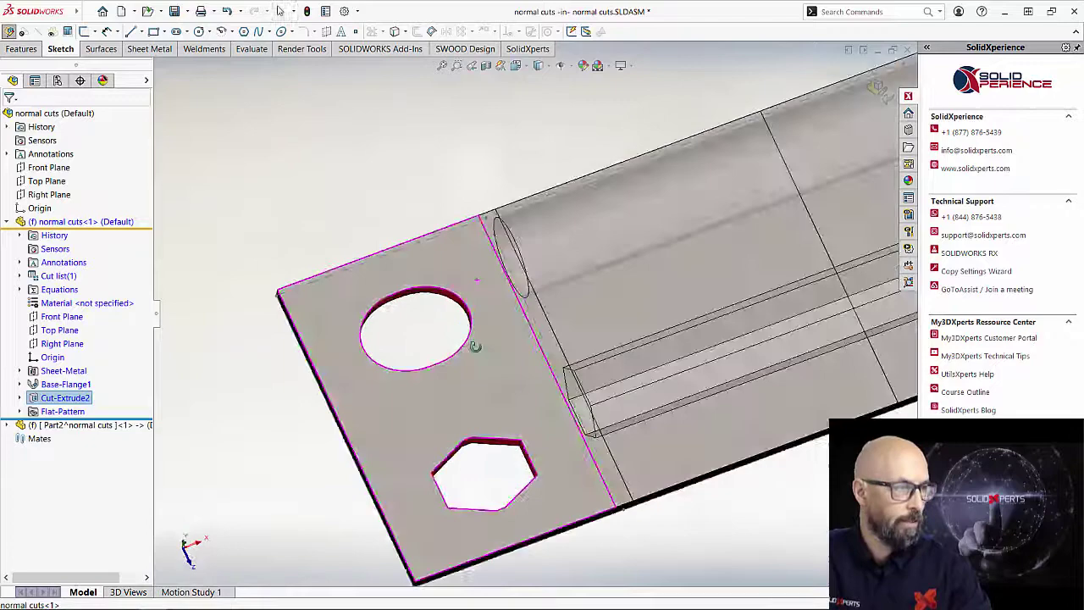
middle_click_drag(475, 347, 473, 401)
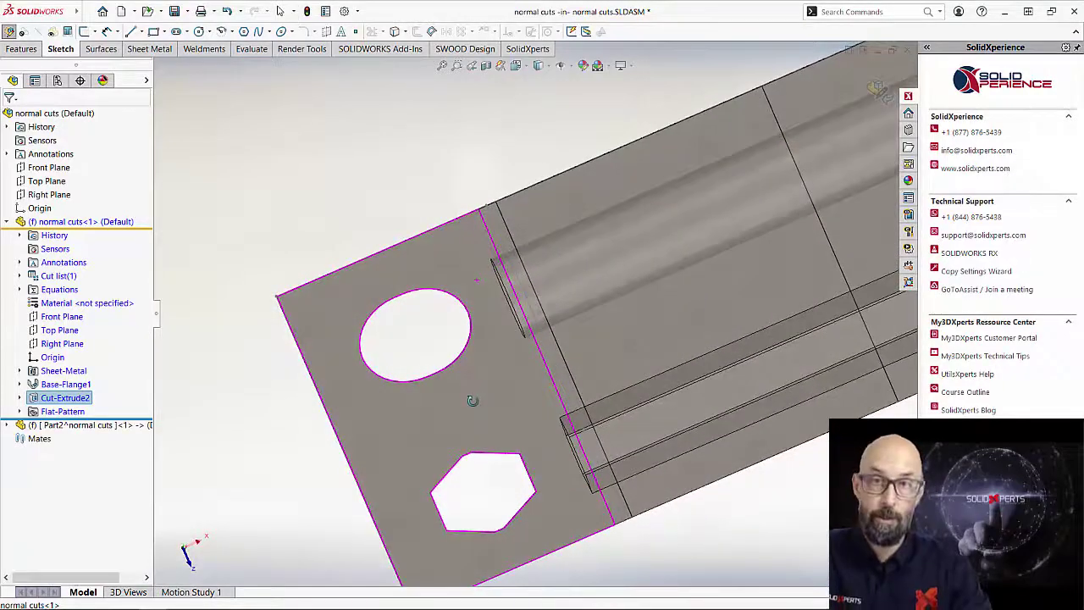
scroll(458, 288, "up", 5)
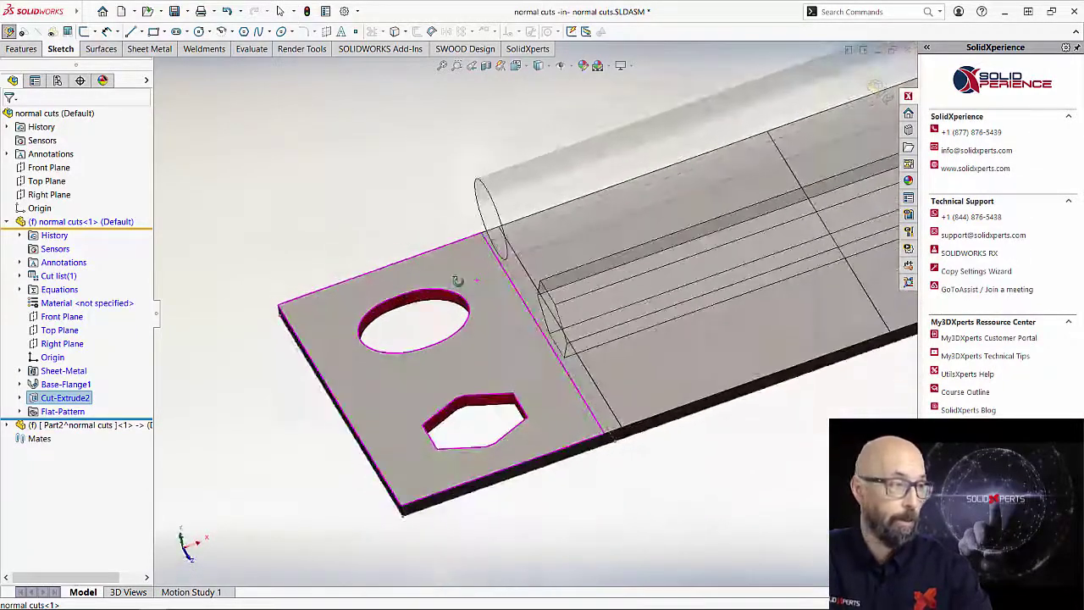
scroll(636, 342, "up", 3)
middle_click_drag(637, 342, 697, 269)
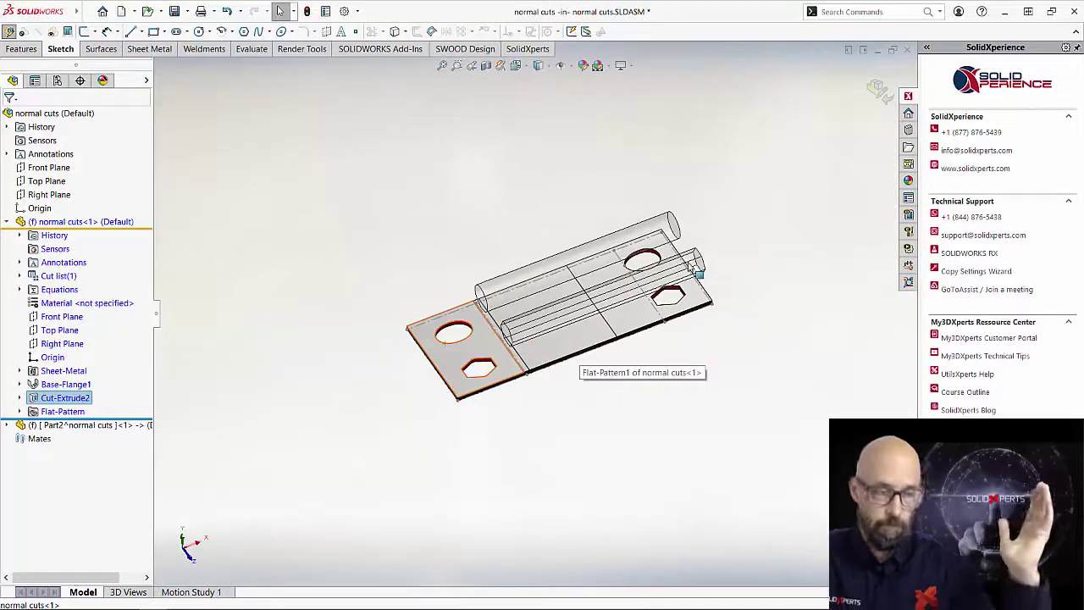
left_click(878, 93)
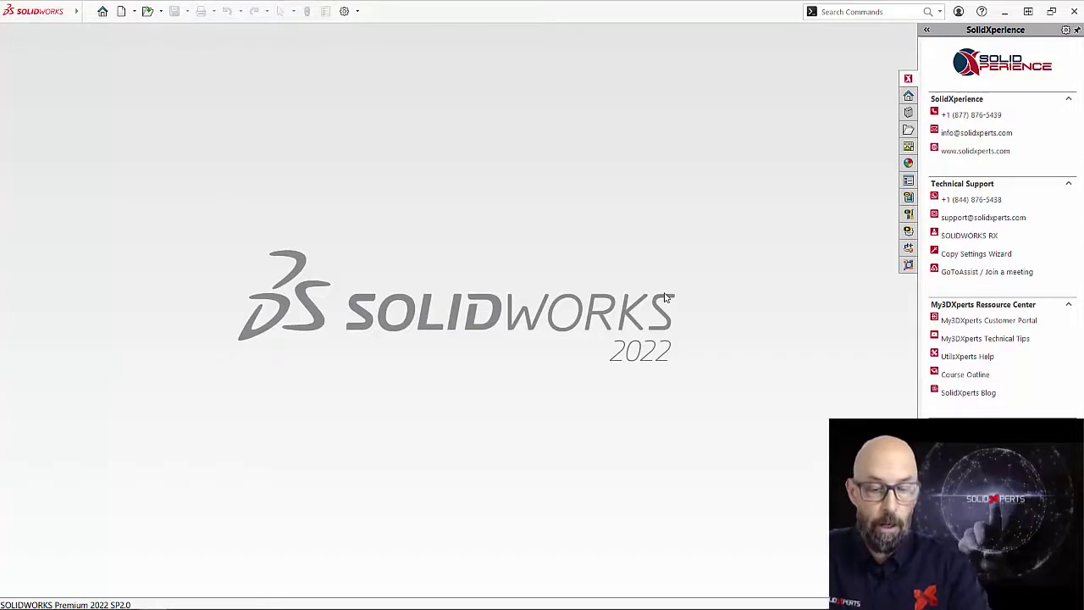
Open Tolerie-1.SLDPRT from the recent files
left_click(629, 247)
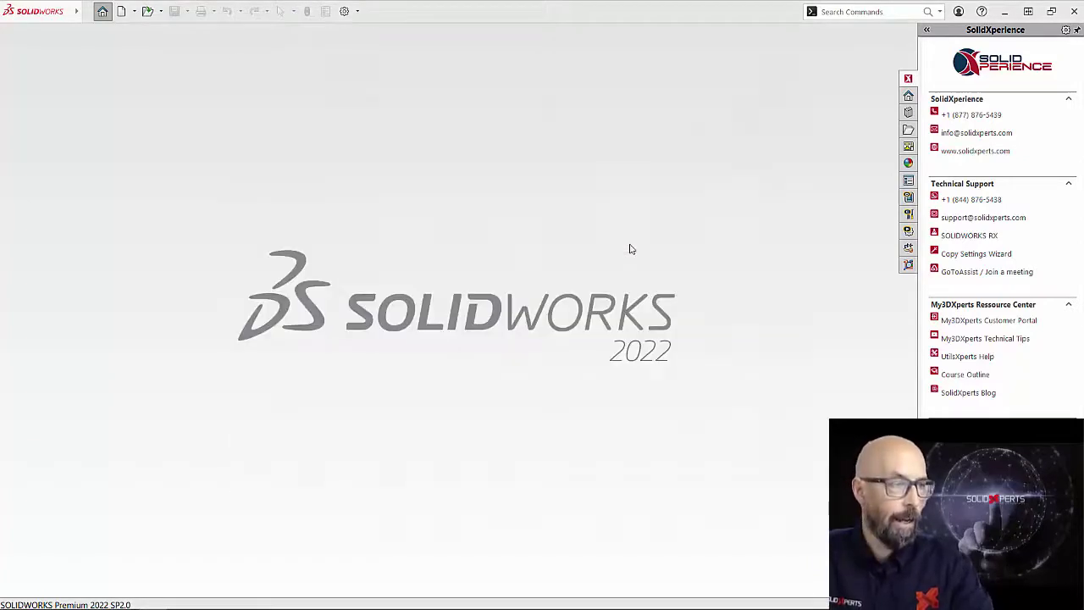
scroll(451, 438, "down", 4)
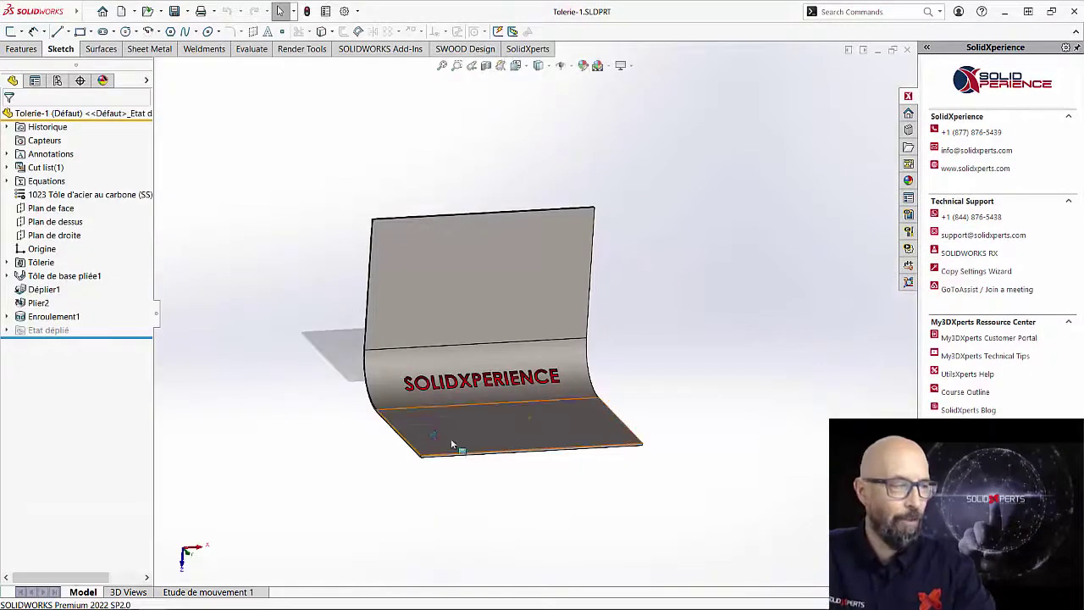
mouse_move(73, 322)
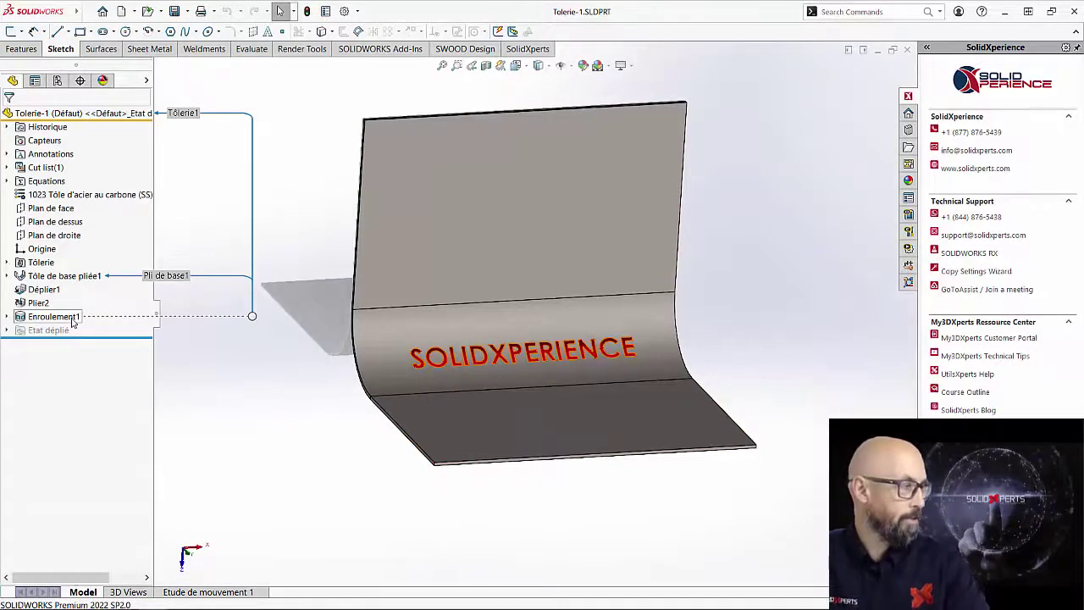
right_click(73, 320)
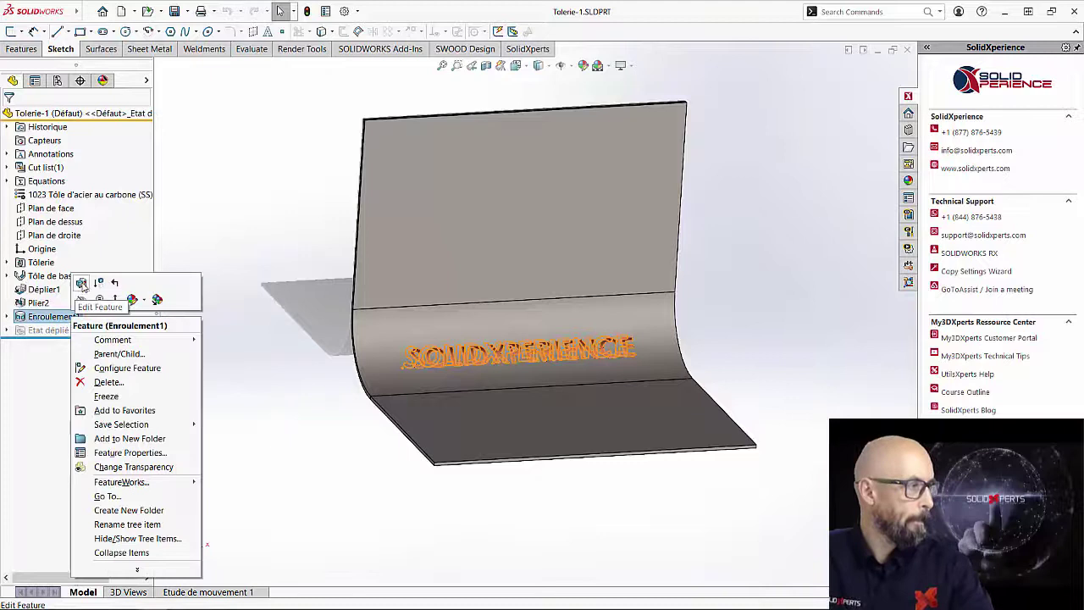
left_click(82, 283)
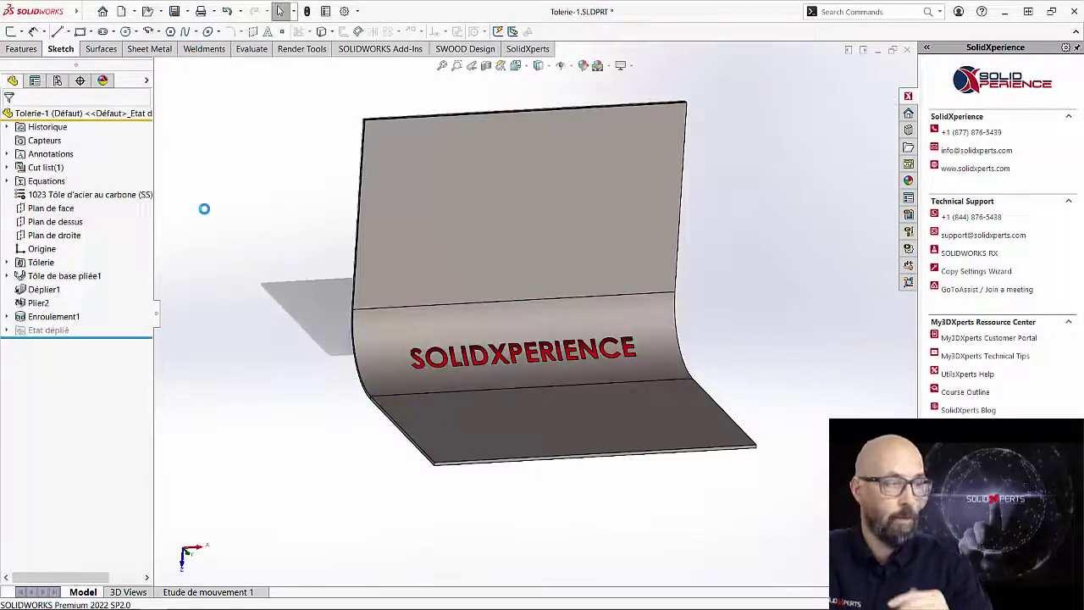
middle_click_drag(419, 232, 518, 223)
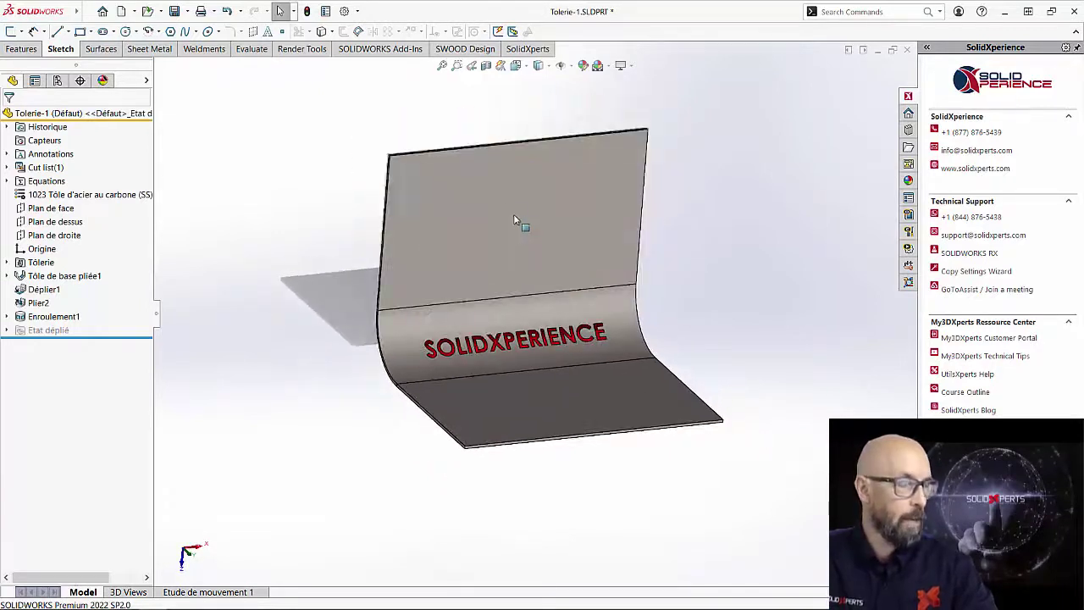
Flatten Tolerie-1 from the Sheet Metal tools and orbit the plain flat blank
left_click(151, 50)
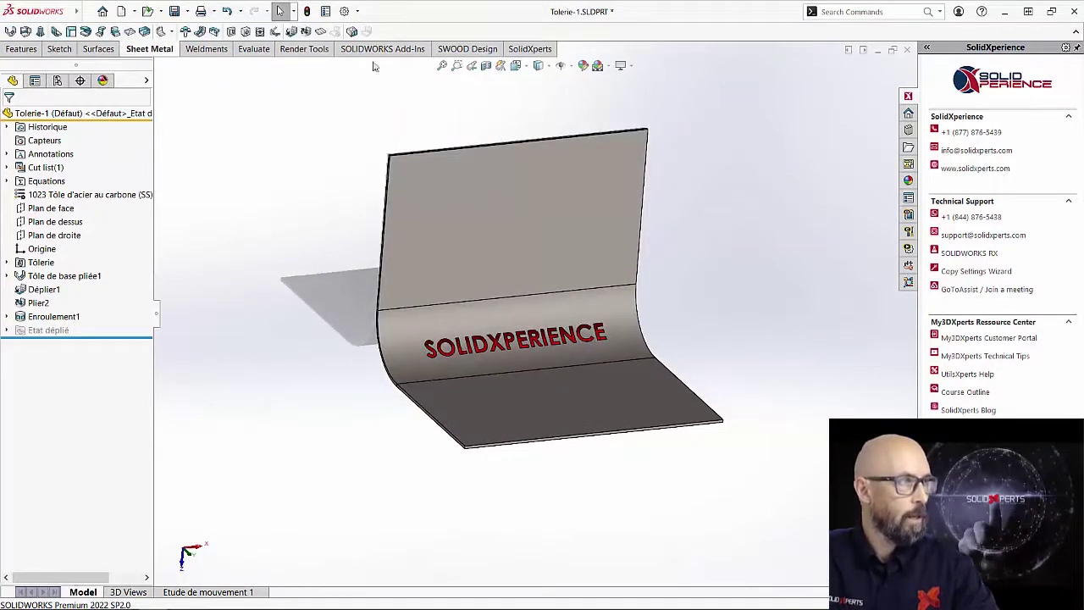
left_click(320, 31)
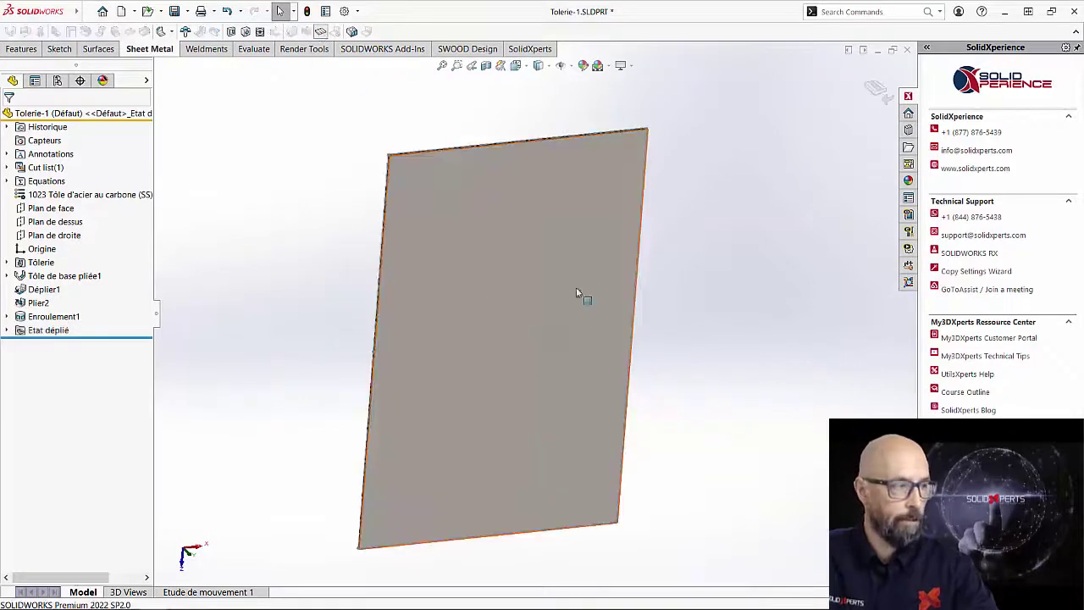
middle_click_drag(545, 339, 544, 327)
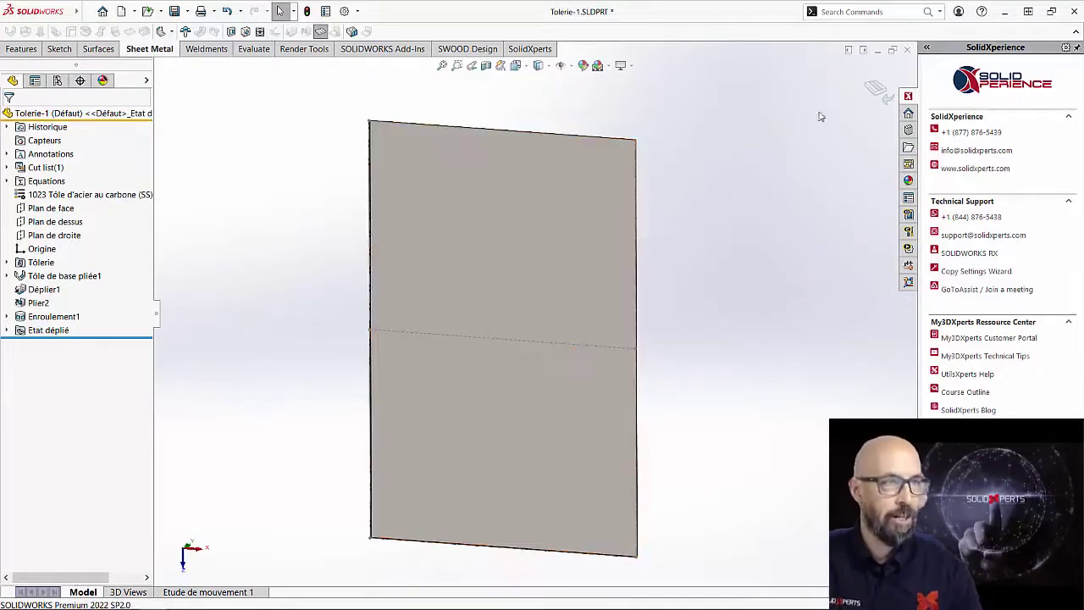
Unflatten the part and turn on Retain Scribed Faces in the Etat déplié1 settings
left_click(876, 89)
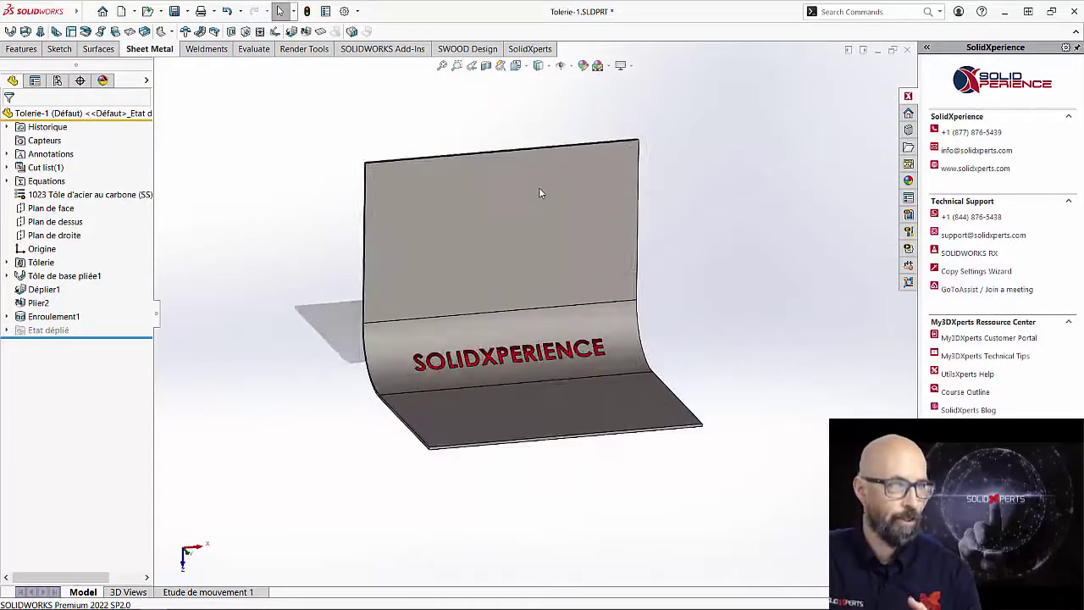
left_click(8, 331)
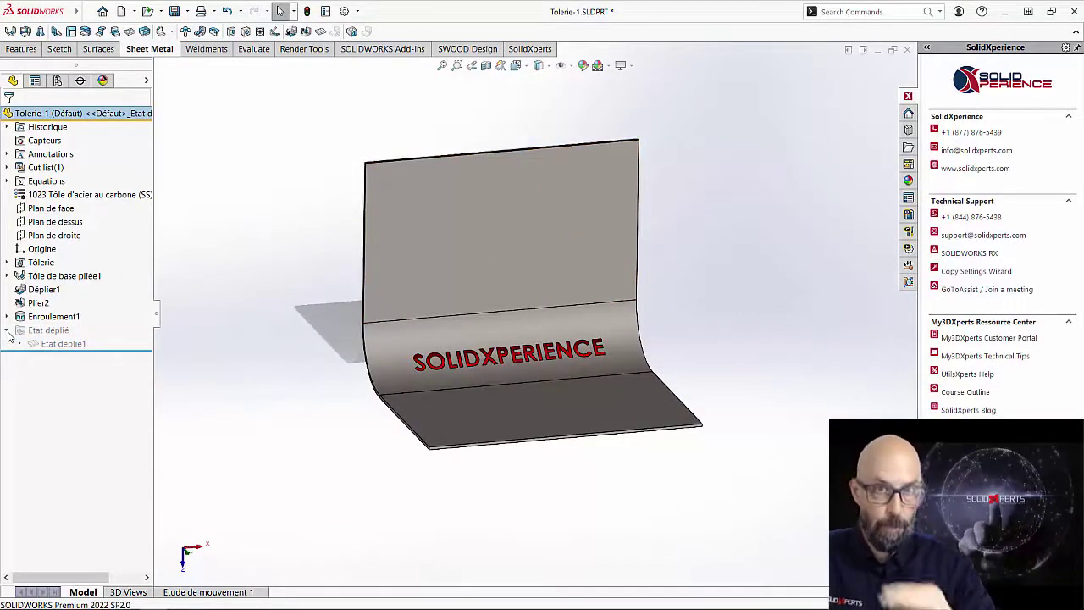
right_click(53, 344)
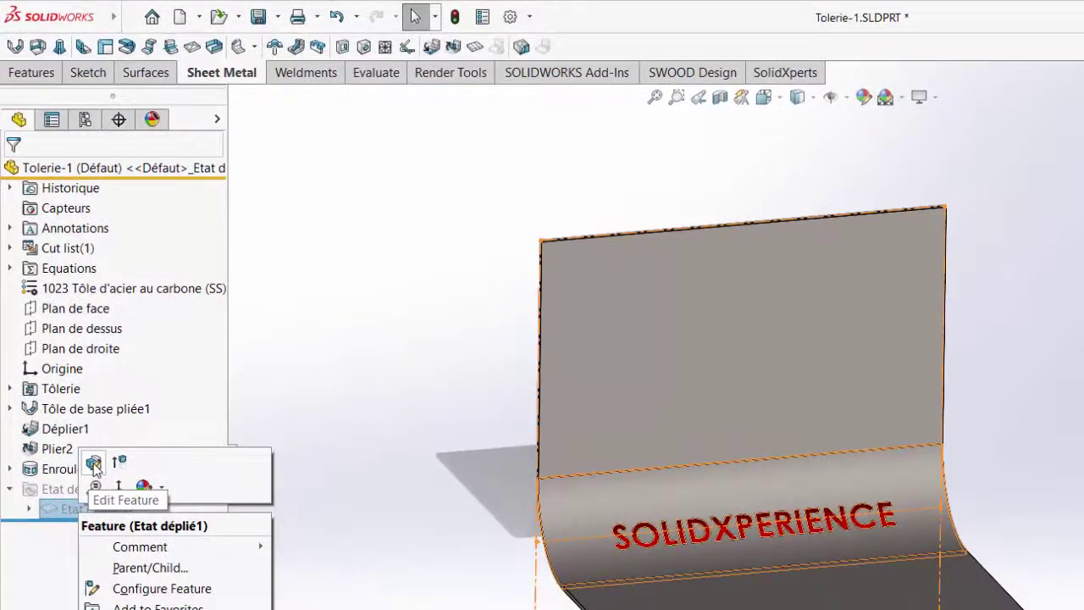
left_click(94, 464)
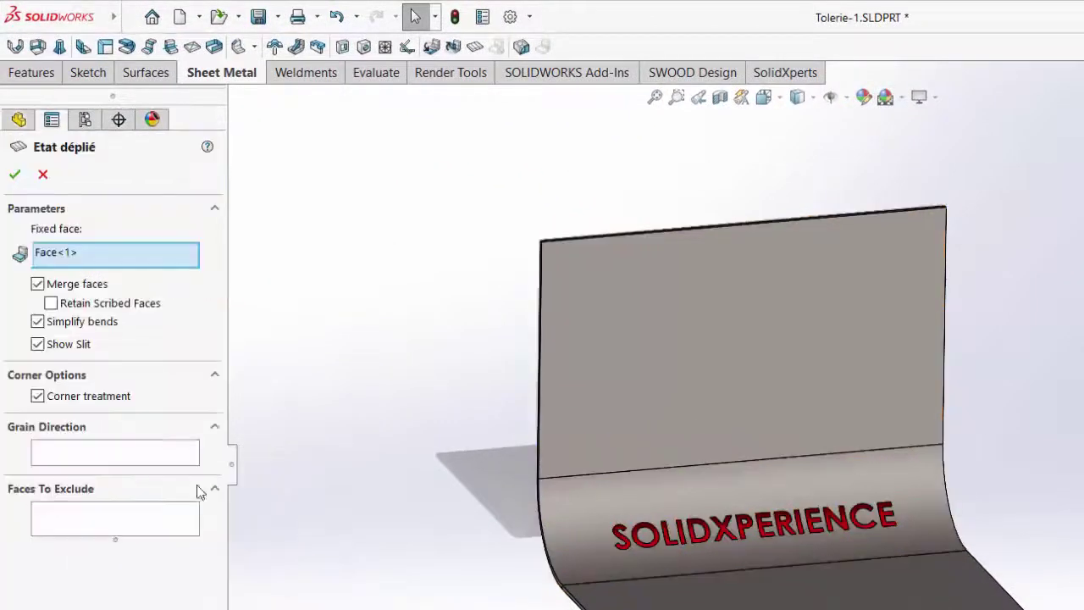
left_click(121, 309)
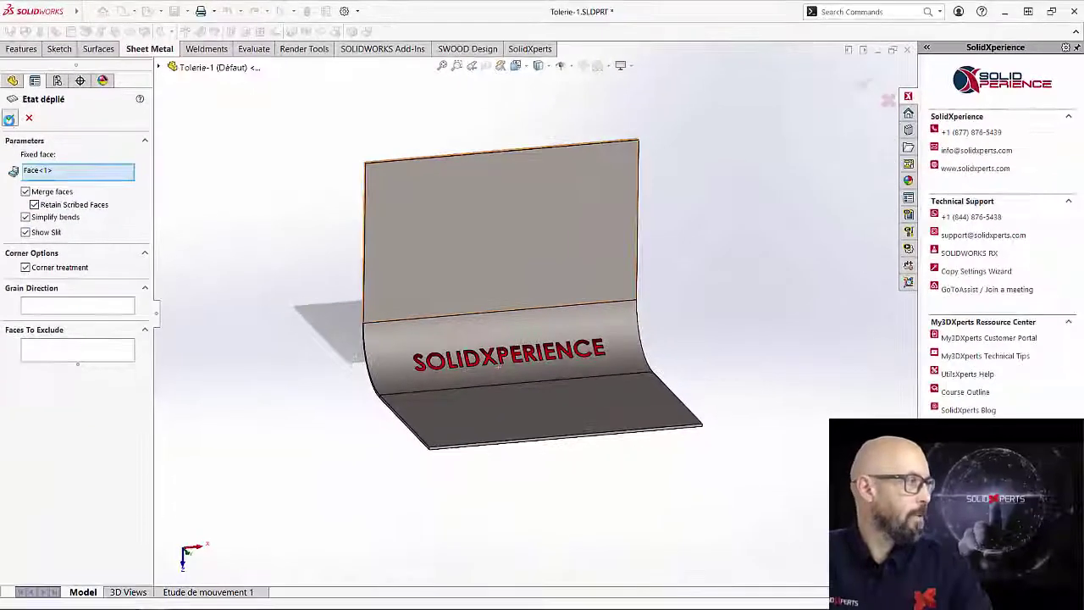
Confirm the Etat déplié1 flat-pattern settings with Retain Scribed Faces enabled
left_click(14, 173)
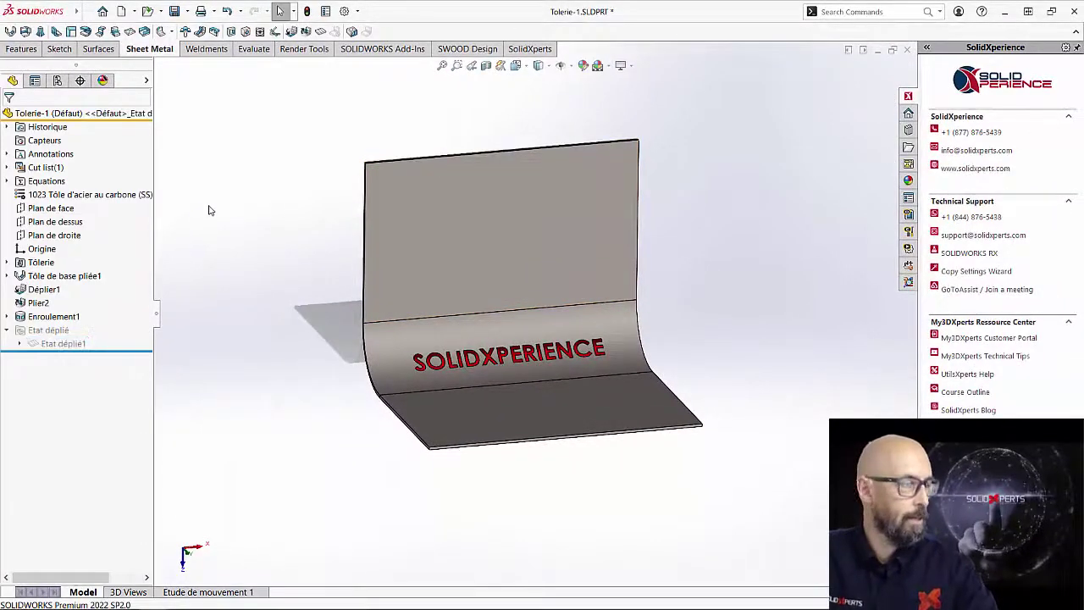